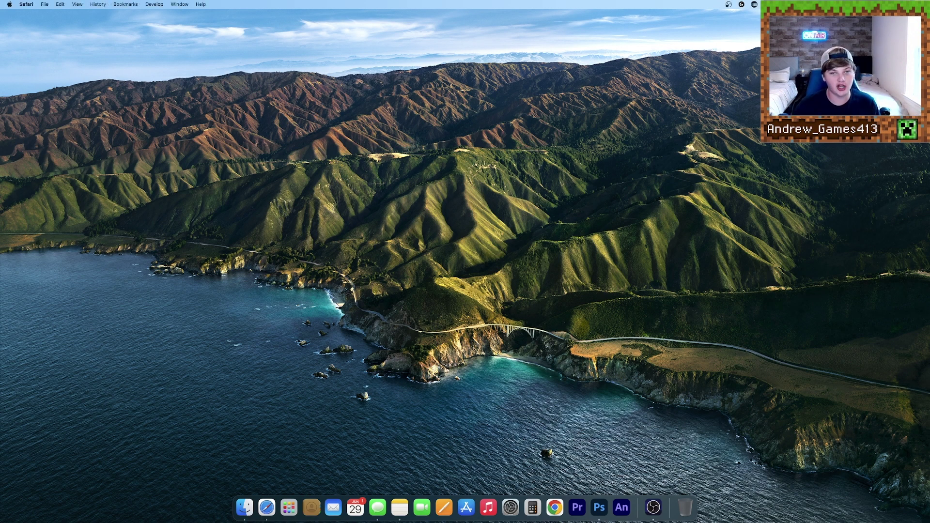
Step: In Safari, search the web for "java download" and open Oracle's Java Downloads page
left_click(267, 507)
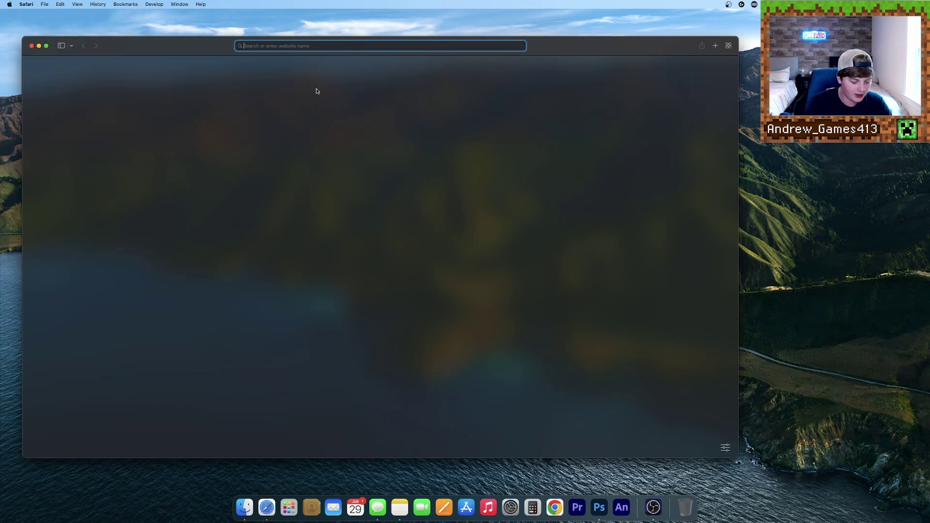
type("Java downloa")
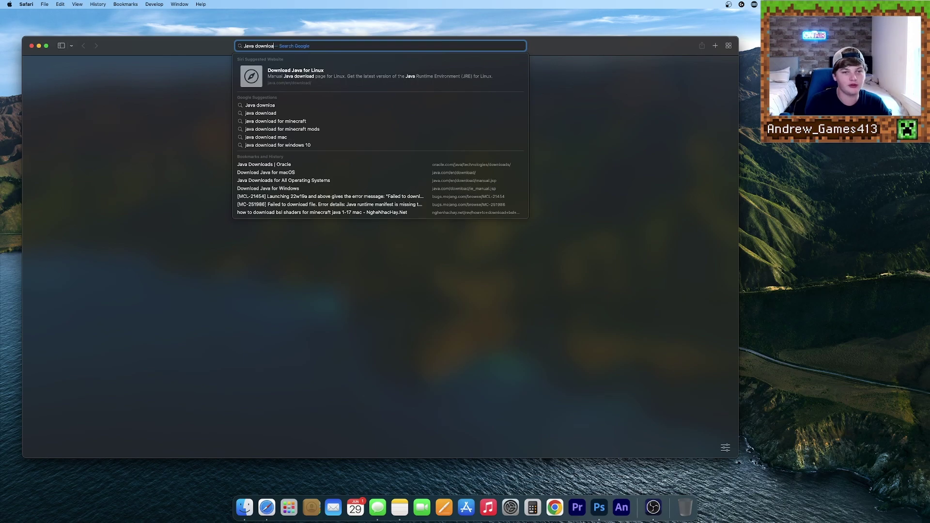
left_click(271, 112)
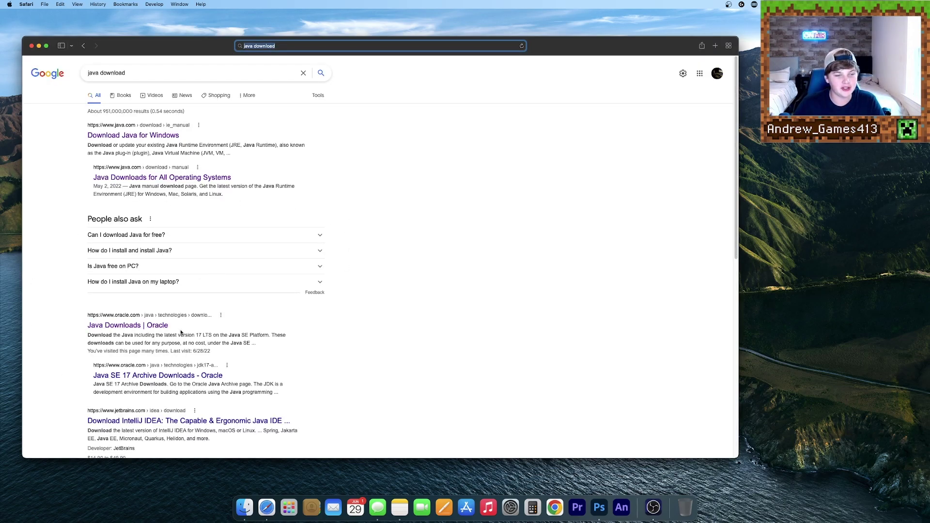
left_click(128, 325)
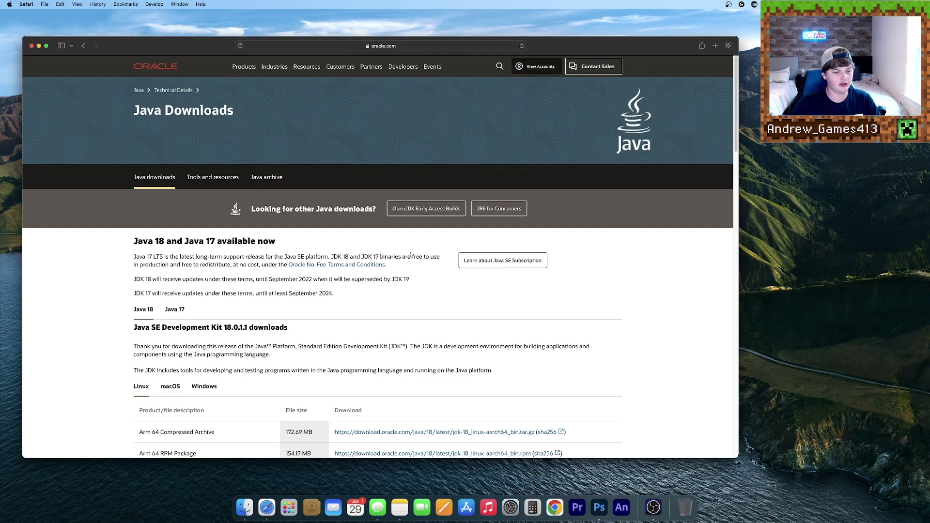
Step: Show the macOS downloads for Java 18 and download the Arm 64 DMG Installer
scroll(310, 323, "down", 5)
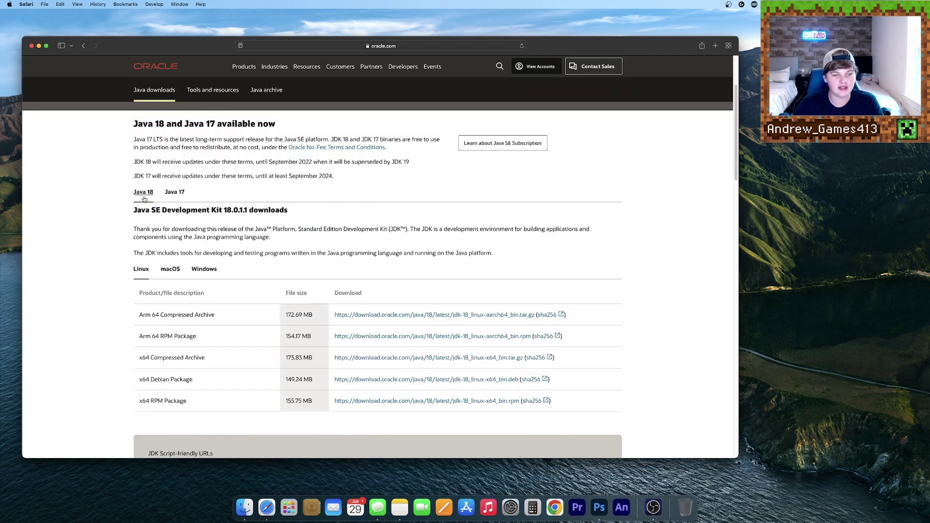
left_click(170, 270)
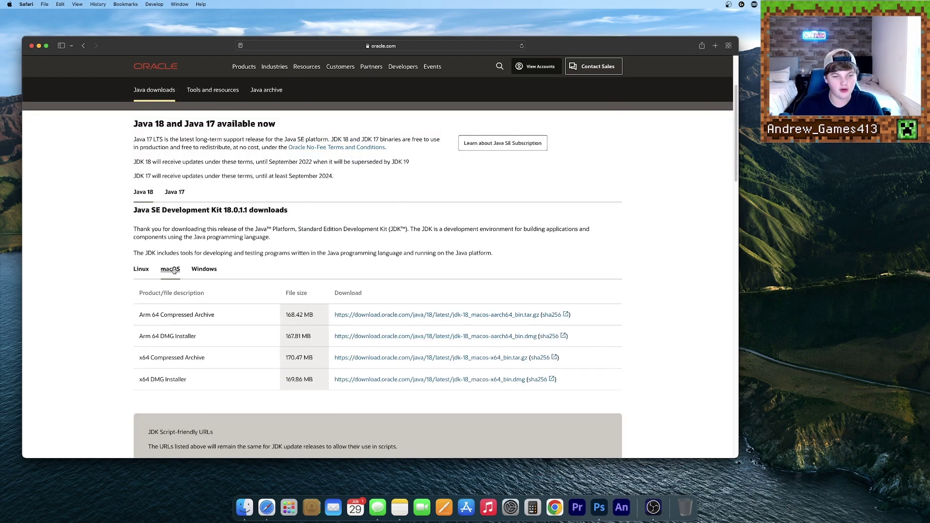
scroll(387, 277, "down", 3)
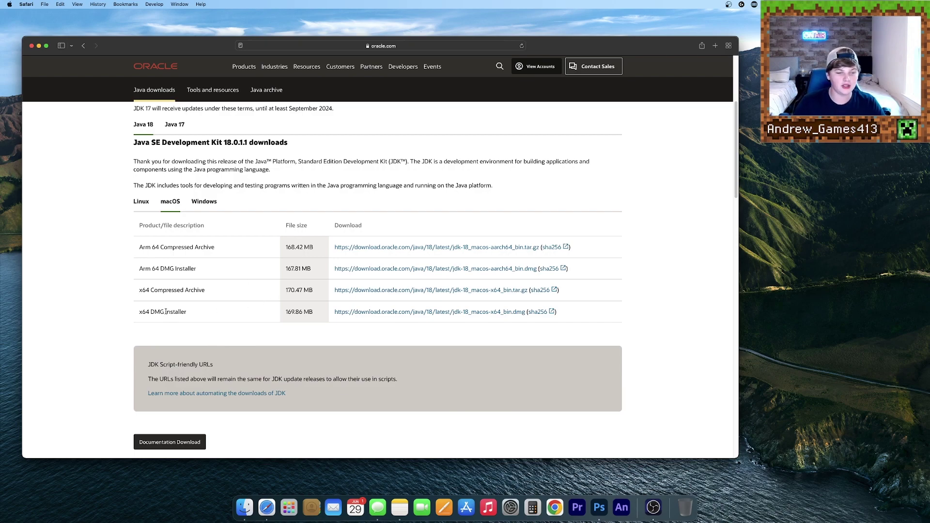
left_click_drag(143, 312, 184, 323)
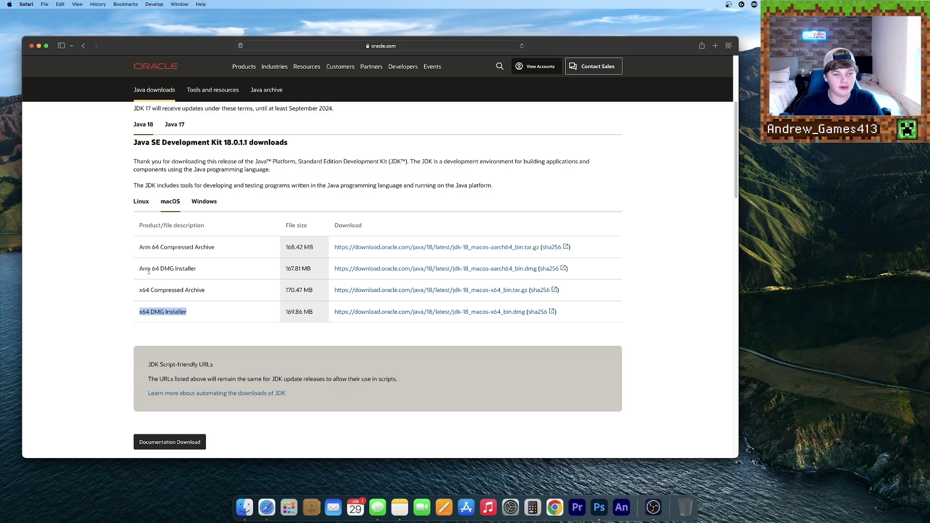
left_click_drag(140, 270, 210, 271)
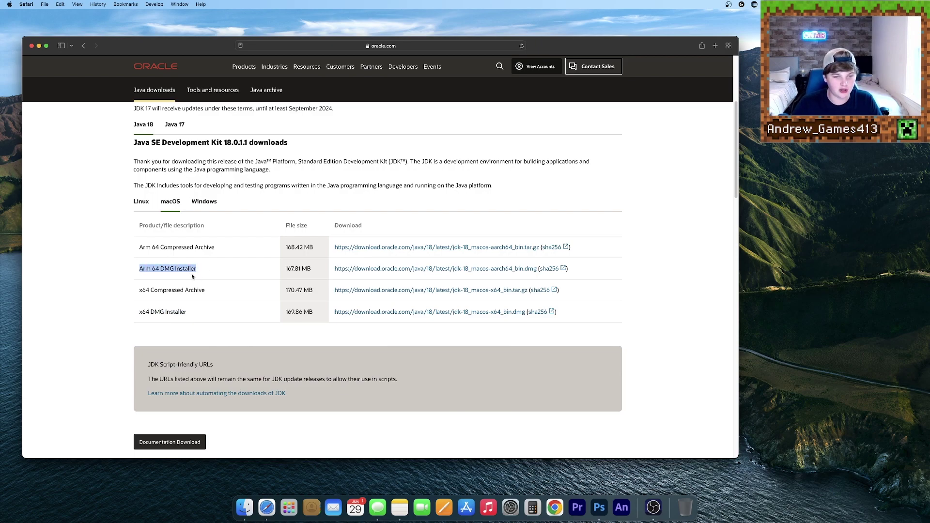
left_click(395, 269)
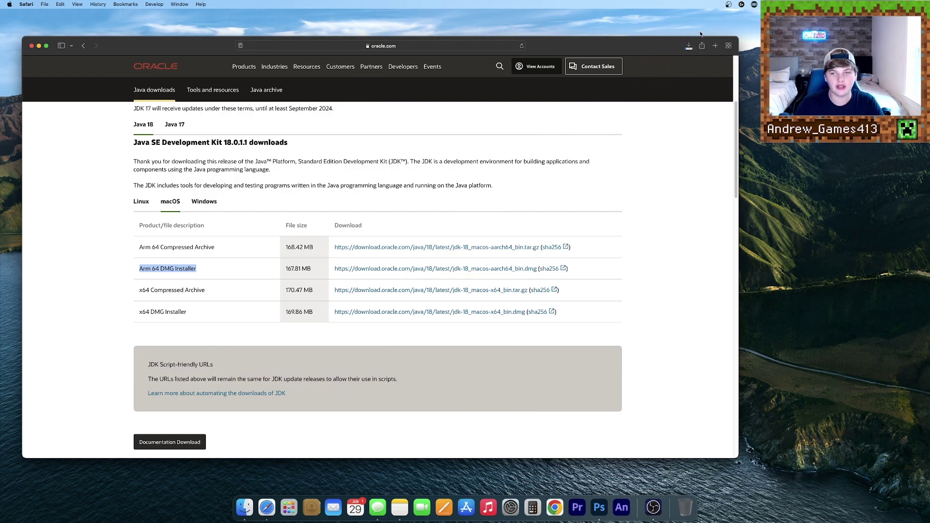
Step: Place the downloaded JDK 18 disk image on the desktop, clear the download list and minimize the browser window
left_click(687, 47)
left_click_drag(678, 79, 417, 22)
left_click(742, 62)
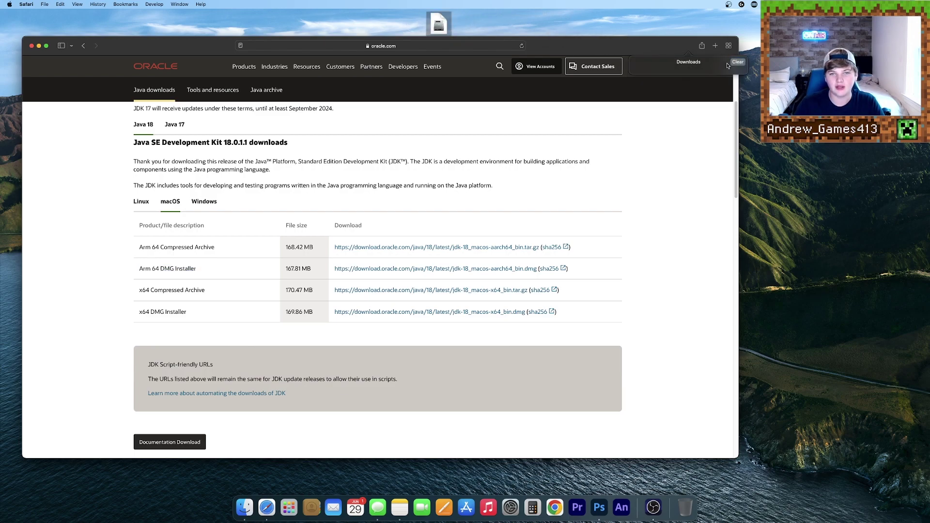
left_click(39, 46)
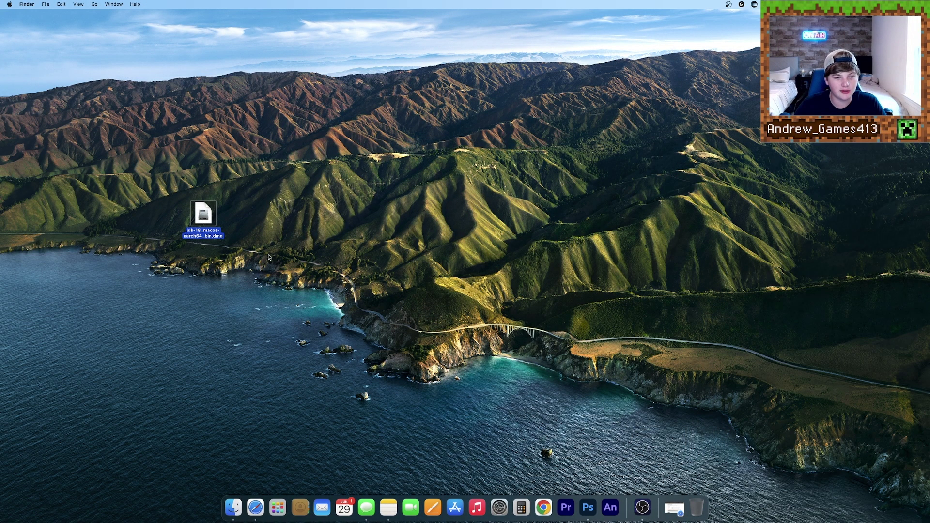
Step: Open the jdk-18_macos-aarch64_bin.dmg disk image and install JDK 18.0.1.1 from its package
right_click(207, 213)
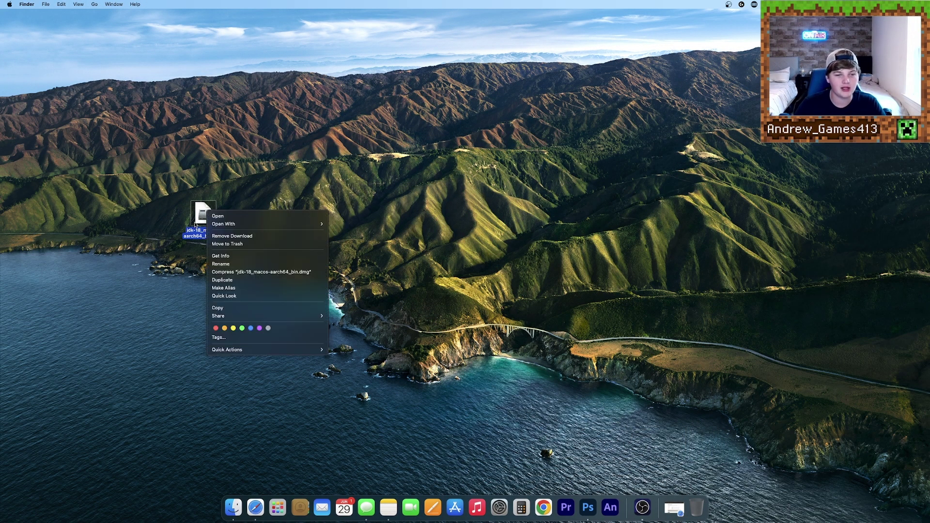
left_click(221, 217)
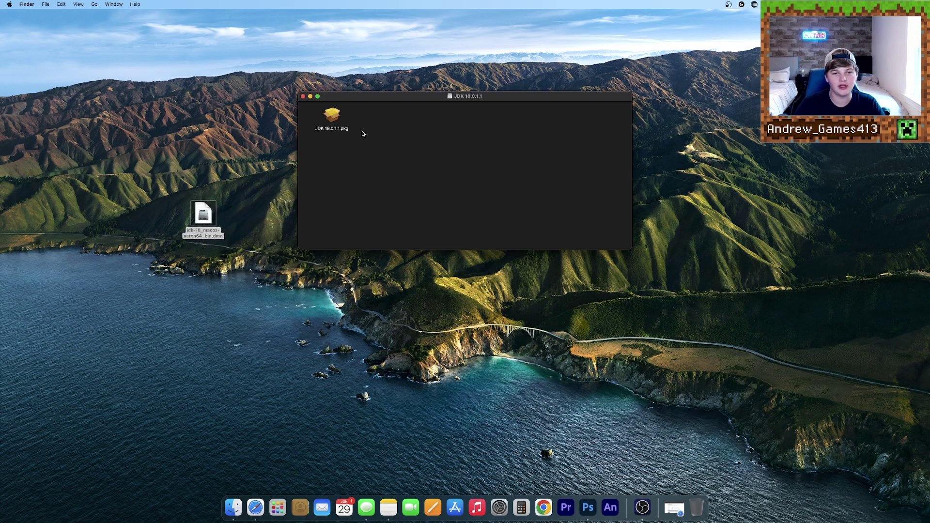
double_click(336, 115)
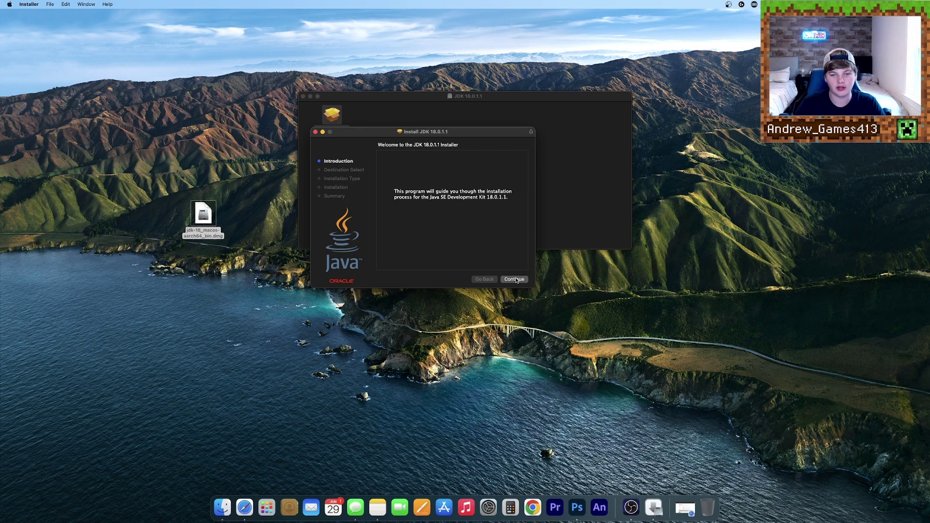
left_click(515, 280)
left_click(516, 281)
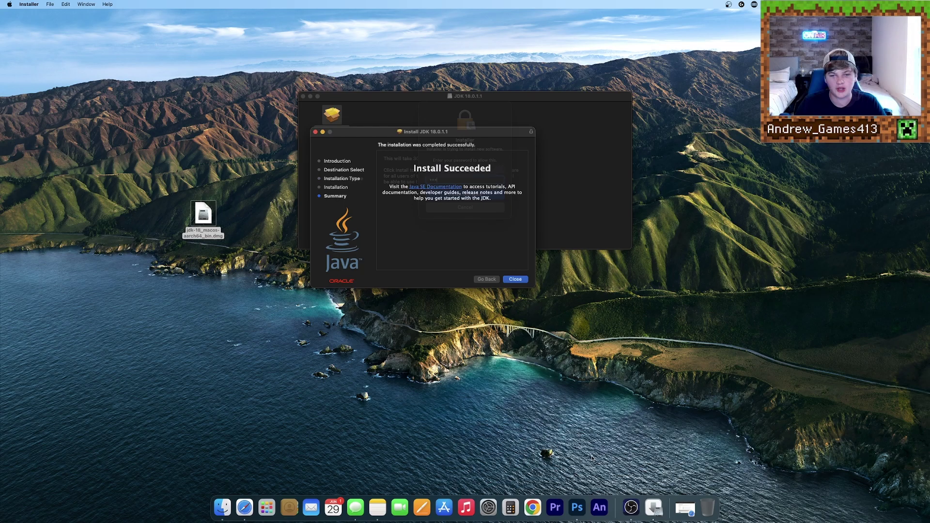
Step: Close the JDK installer and disk image windows, and move jdk-18_macos-aarch64_bin.dmg to the Trash
left_click_drag(443, 136, 449, 168)
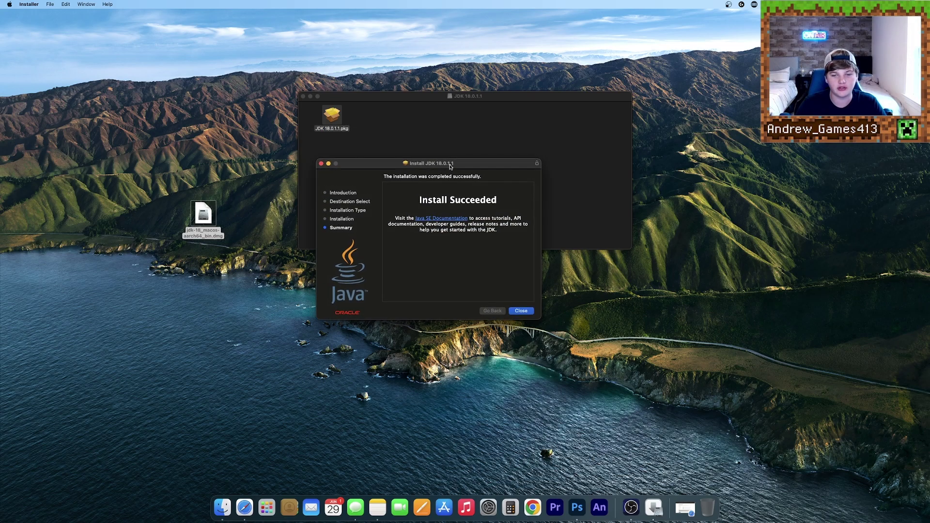
left_click(520, 313)
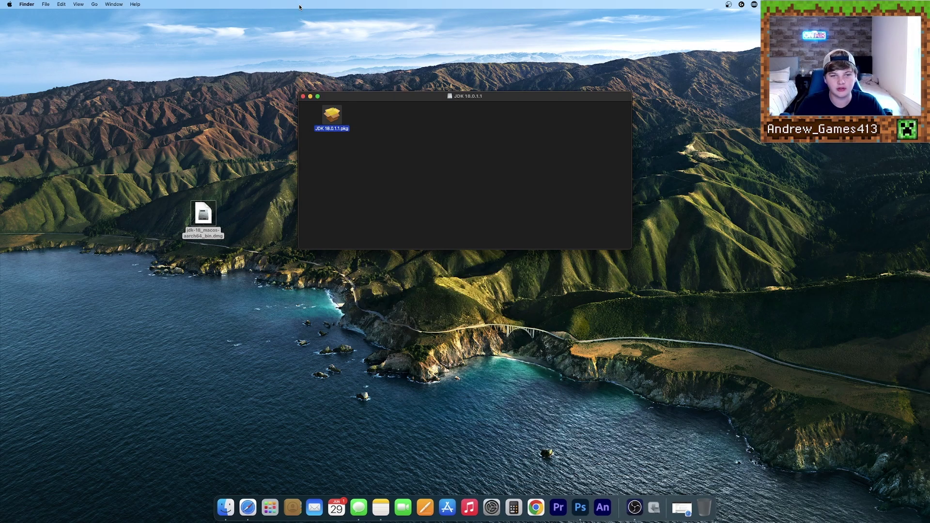
left_click(304, 98)
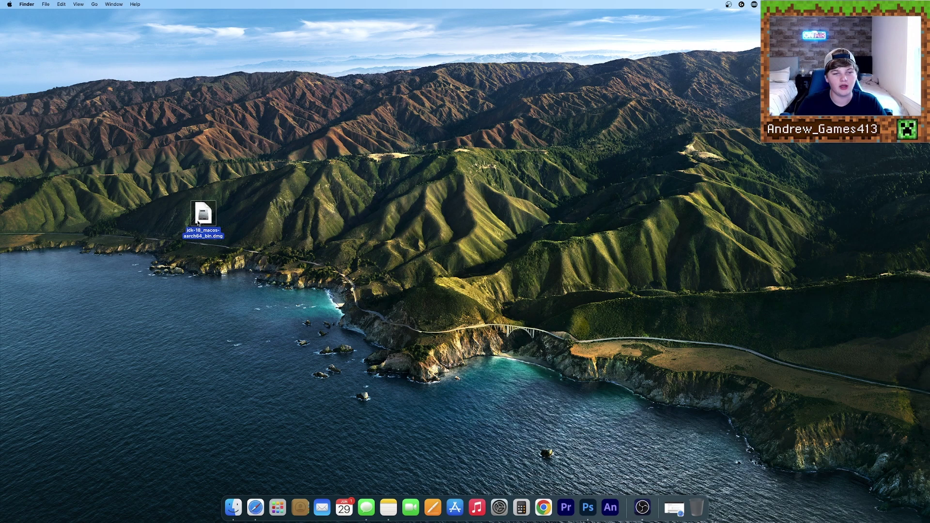
left_click_drag(200, 223, 695, 505)
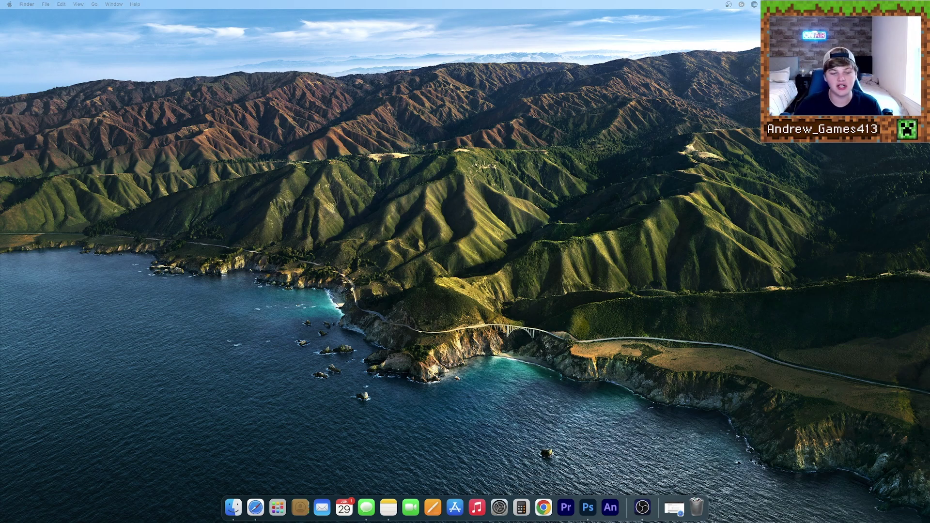
Step: Switch back to Safari, load optifine.net in a new tab and open its Downloads page
left_click(255, 507)
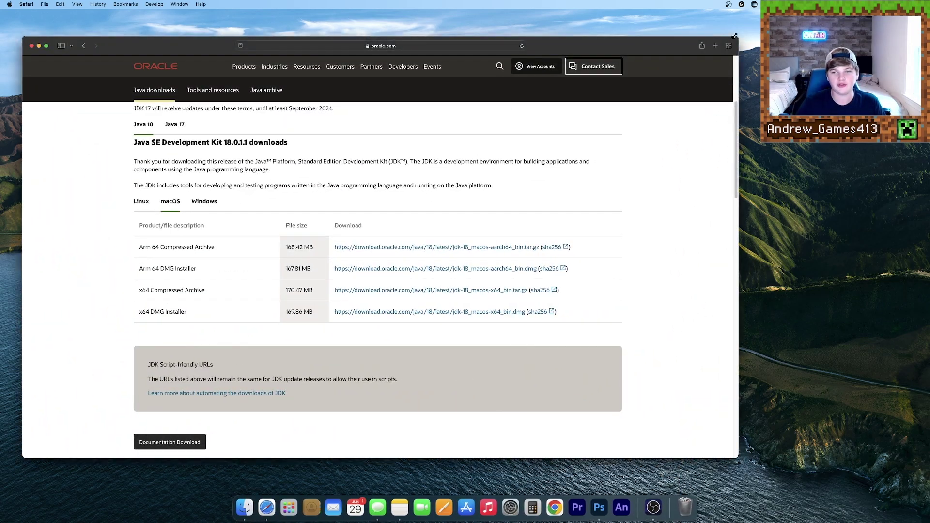
left_click(714, 46)
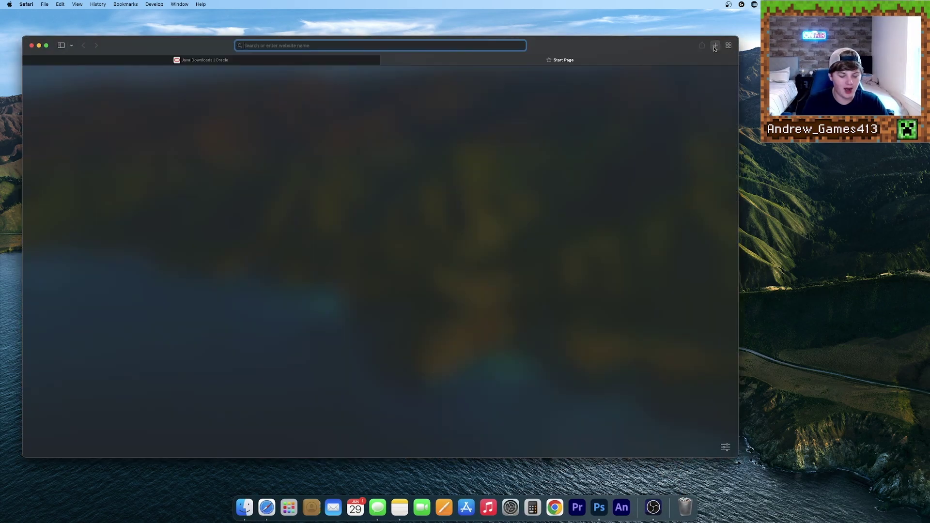
type("optifine.net")
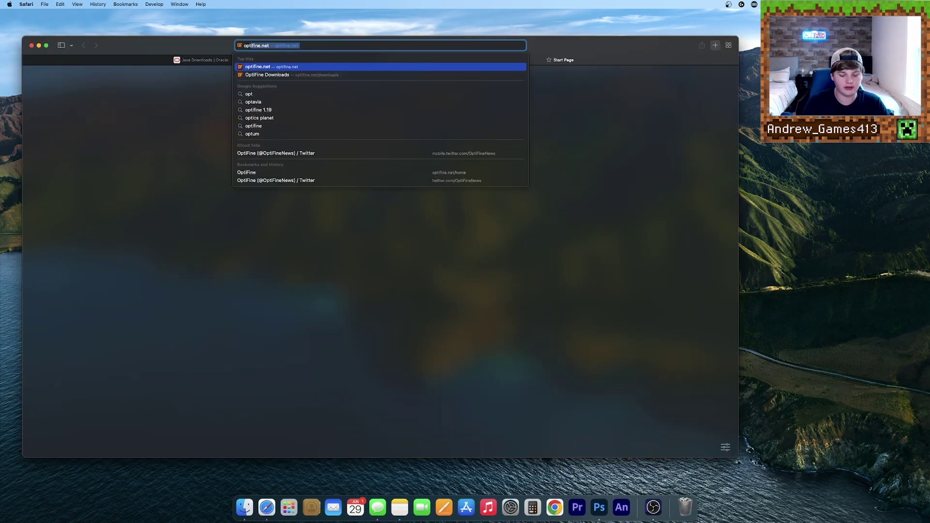
key("Return")
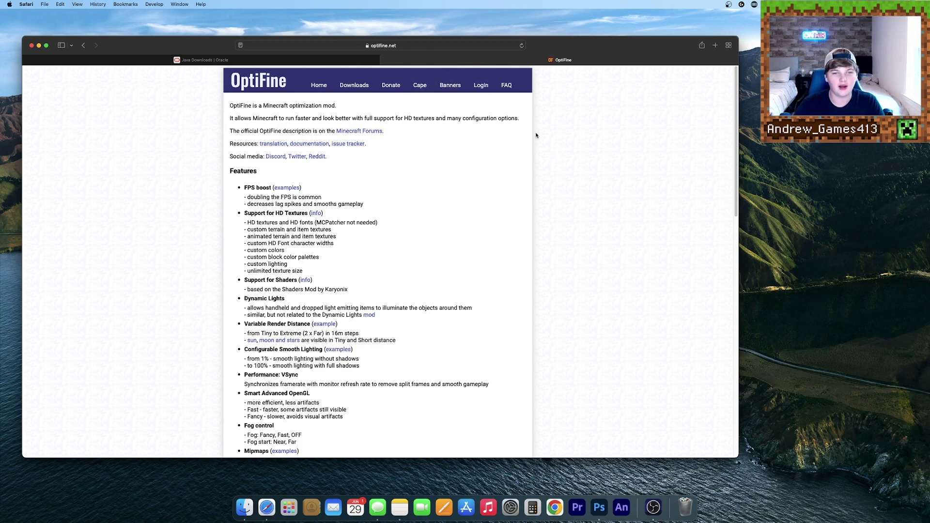
left_click(353, 85)
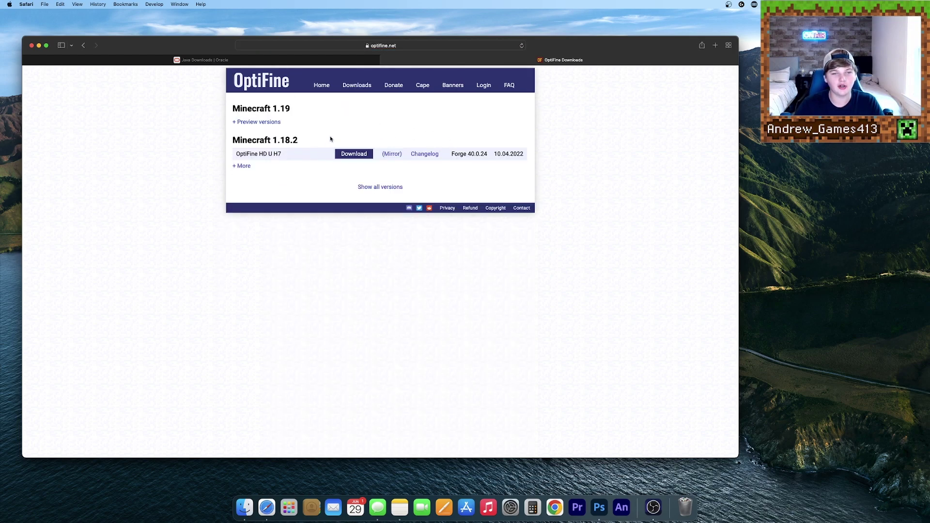
Step: Expand the Minecraft 1.19 preview versions and download OptiFine HD U H8 pre1 through its mirror link
left_click(272, 122)
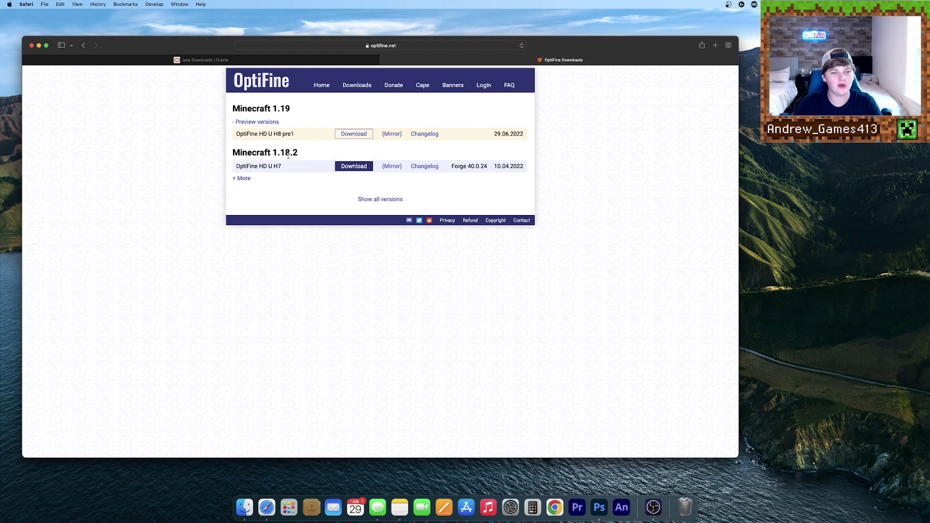
left_click_drag(233, 163, 517, 170)
left_click(490, 190)
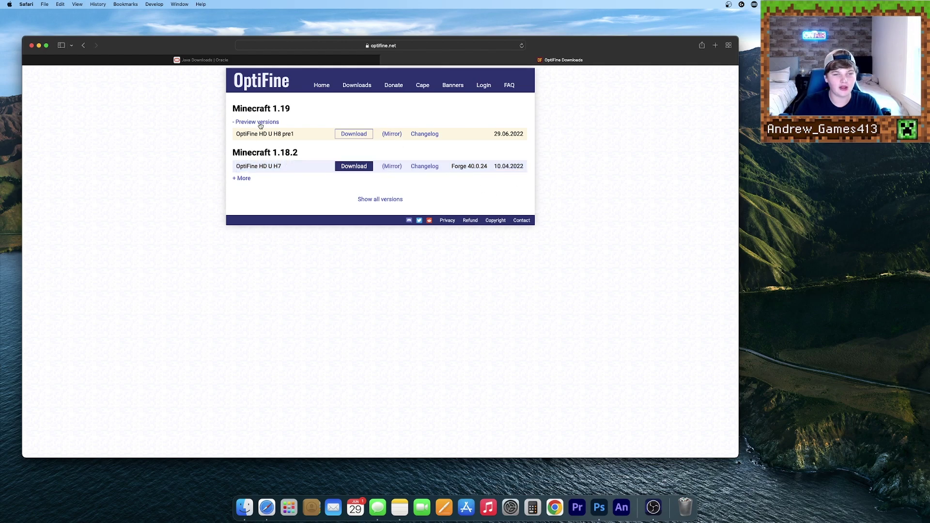
left_click(279, 122)
left_click(279, 123)
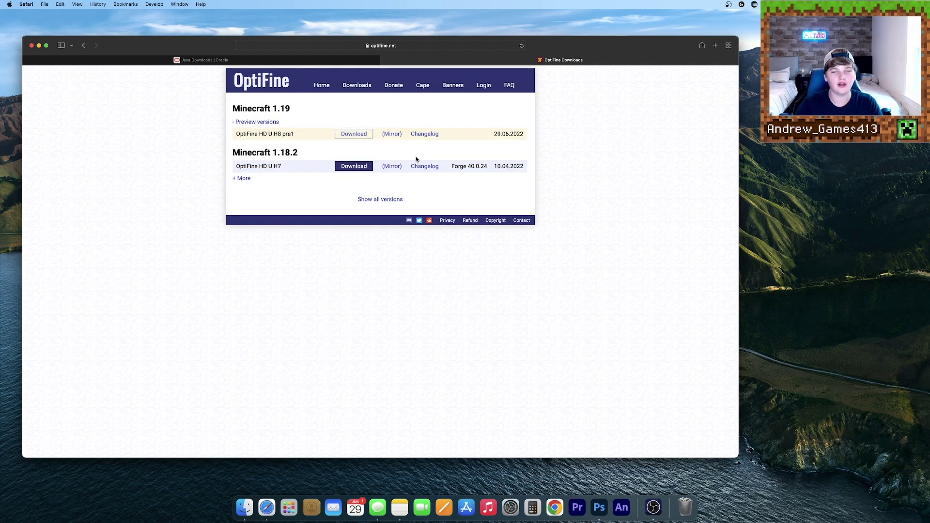
left_click(392, 135)
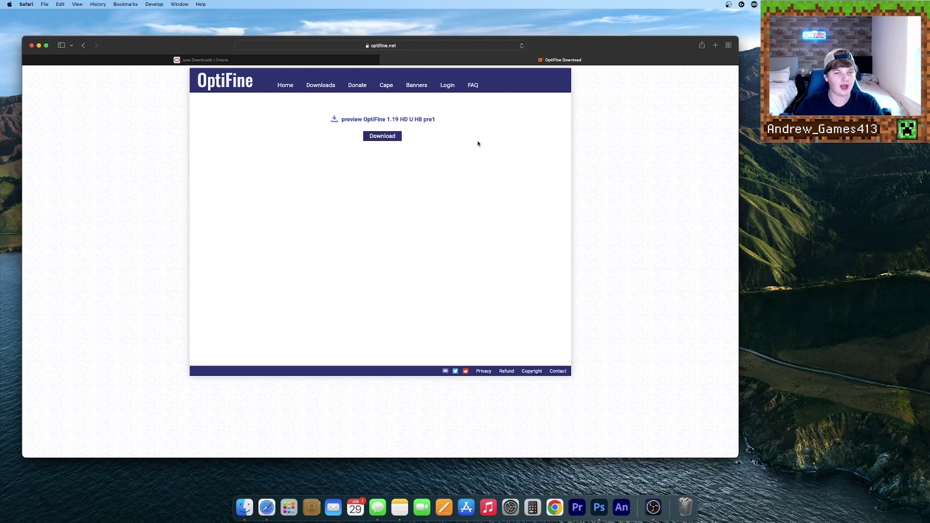
left_click(391, 135)
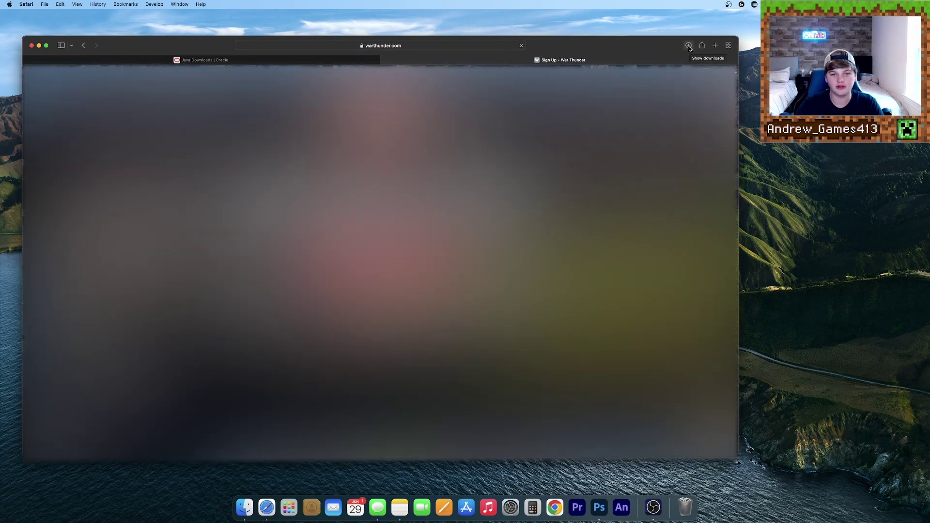
Step: Close the War Thunder ad tab, then place the downloaded OptiFine jar on the desktop and clear the download list
left_click(386, 59)
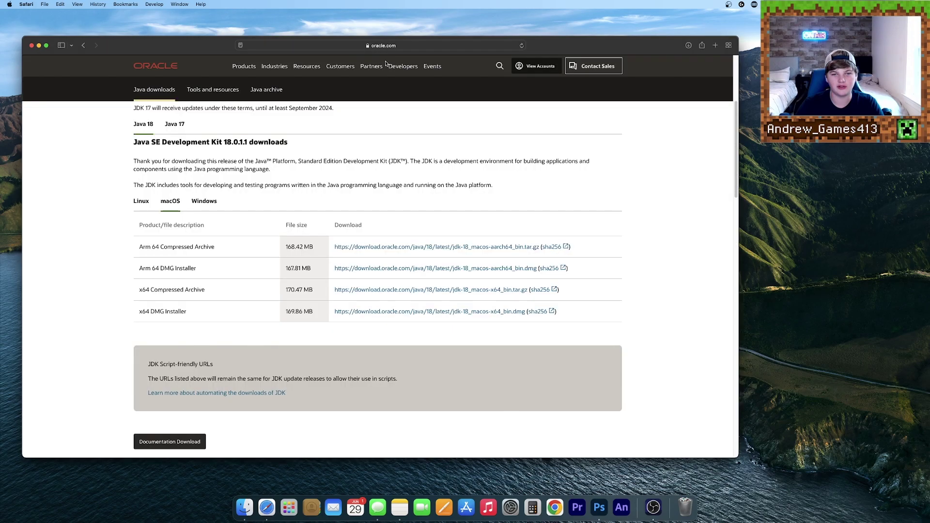
left_click(688, 45)
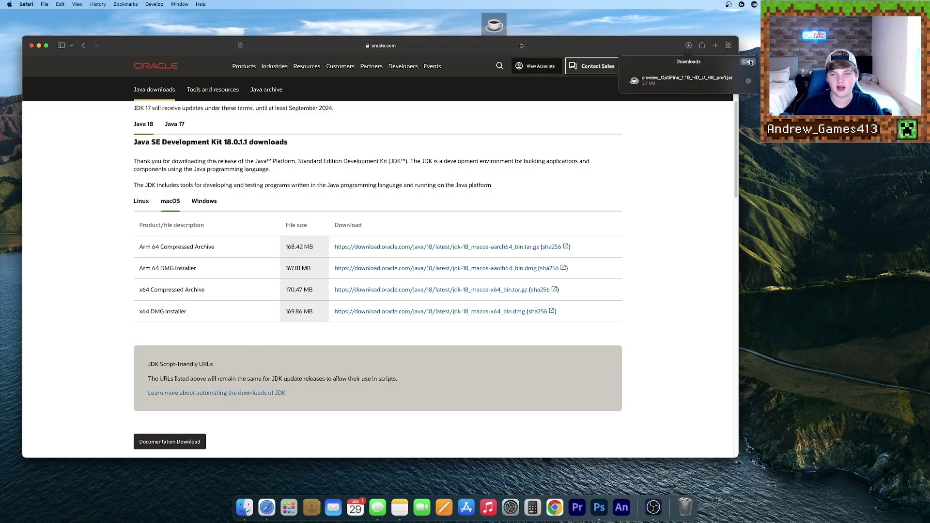
left_click(749, 62)
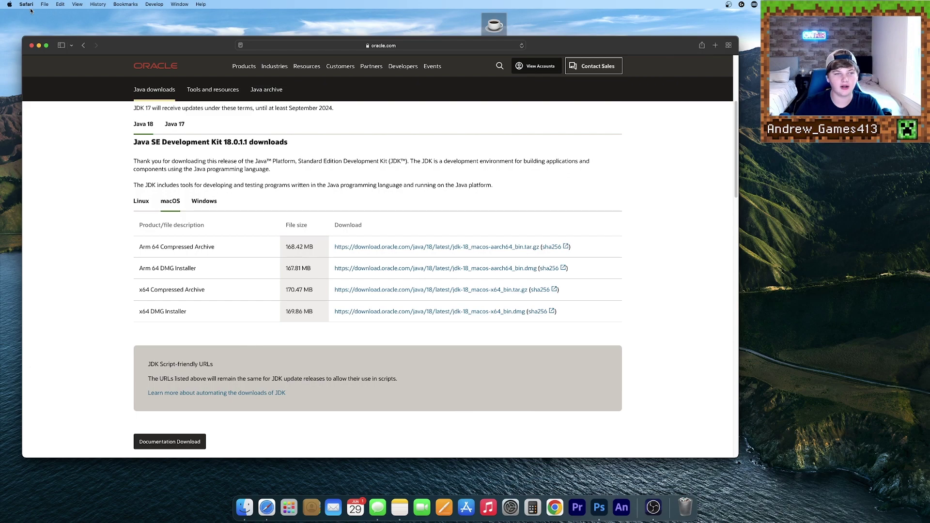
Step: Close the Safari window, then move the OptiFine jar to the middle of the desktop and try to open it directly
left_click(30, 46)
left_click_drag(493, 25, 455, 234)
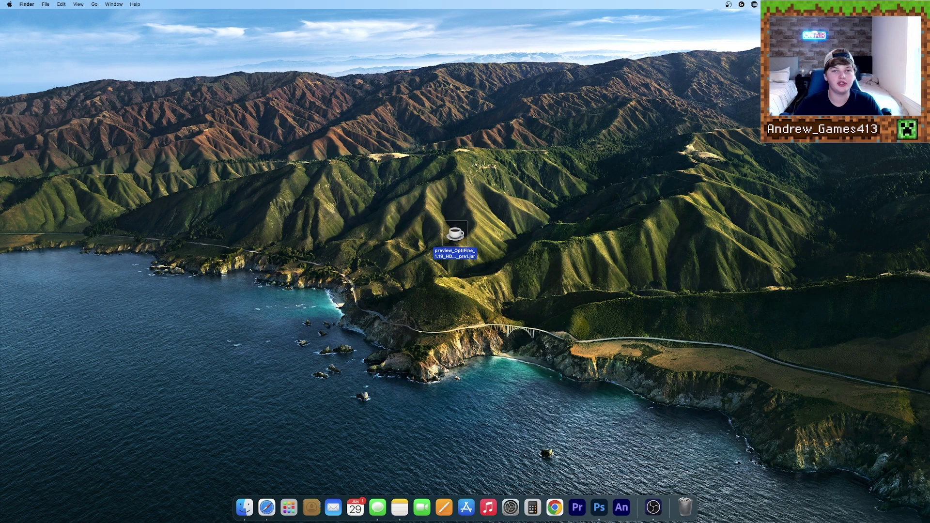
double_click(452, 240)
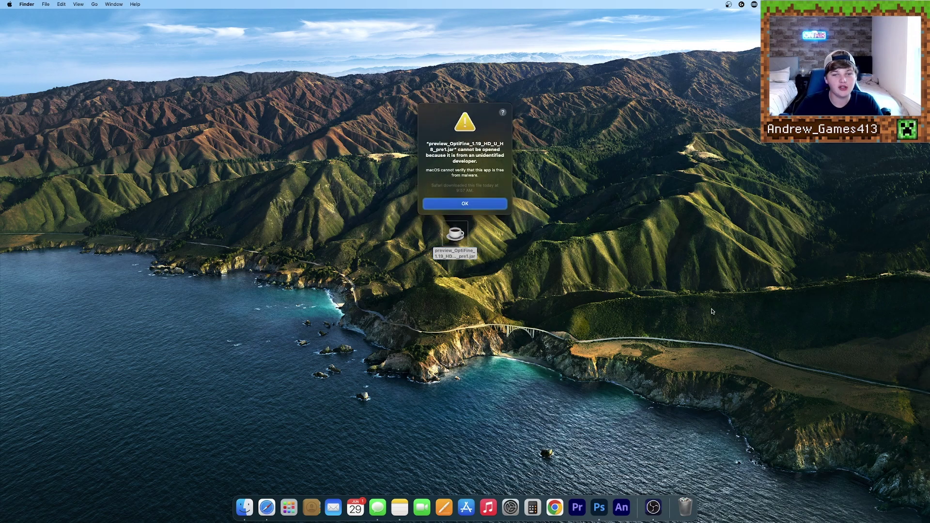
left_click(485, 204)
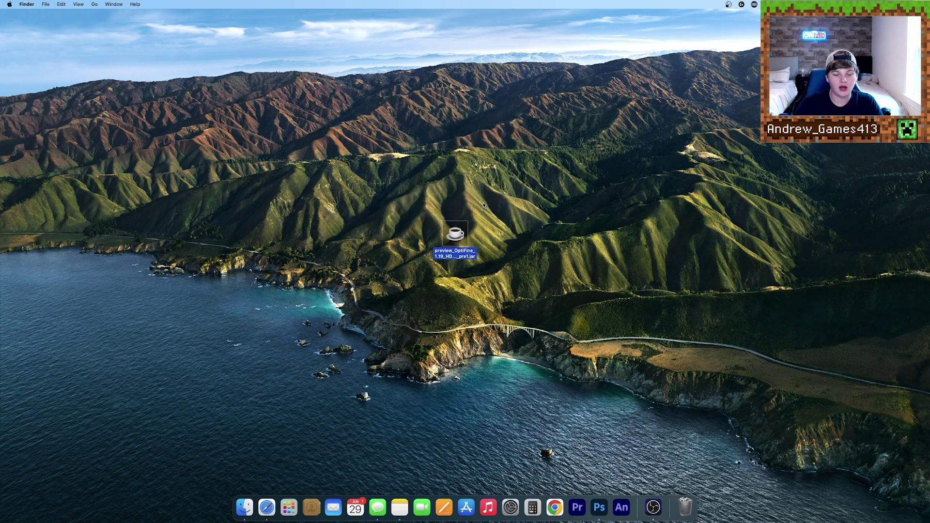
Step: Open the OptiFine jar through Open With, allow it despite the unverified developer, and install OptiFine
right_click(460, 235)
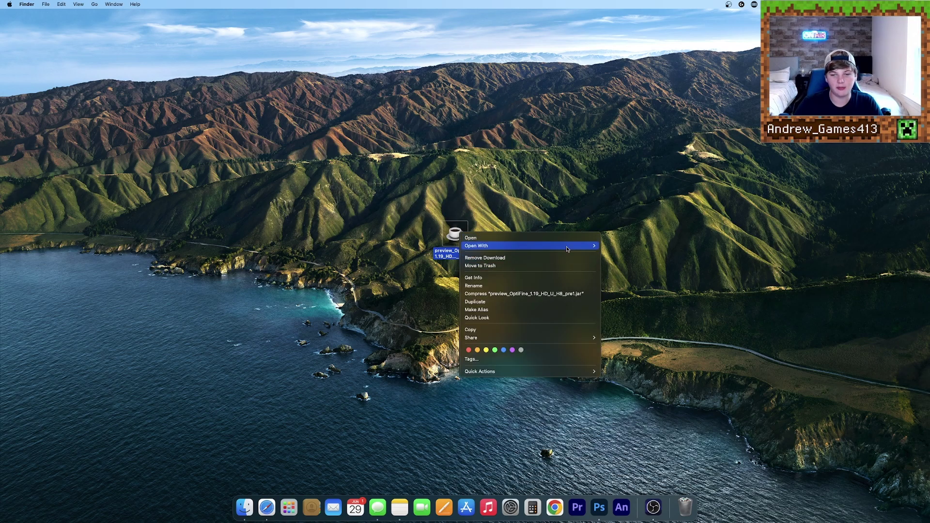
mouse_move(569, 246)
left_click(658, 246)
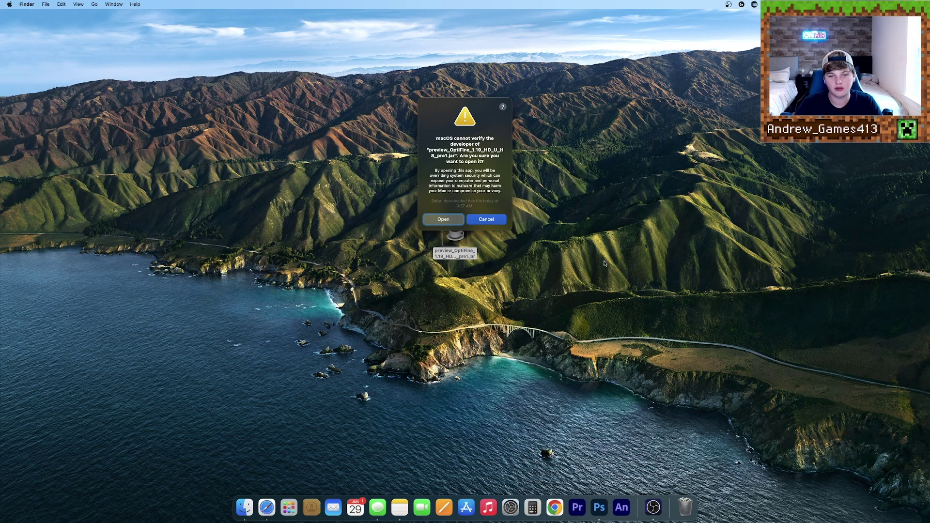
left_click(448, 221)
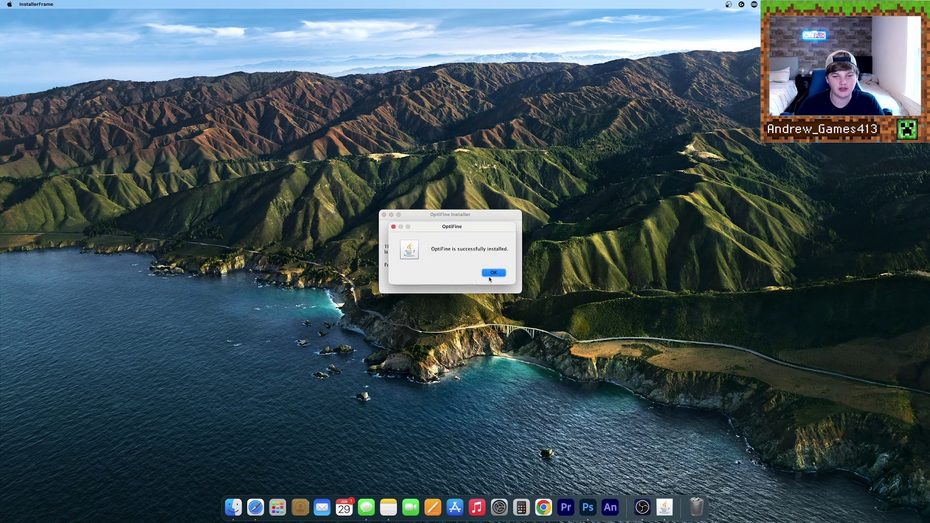
left_click(494, 274)
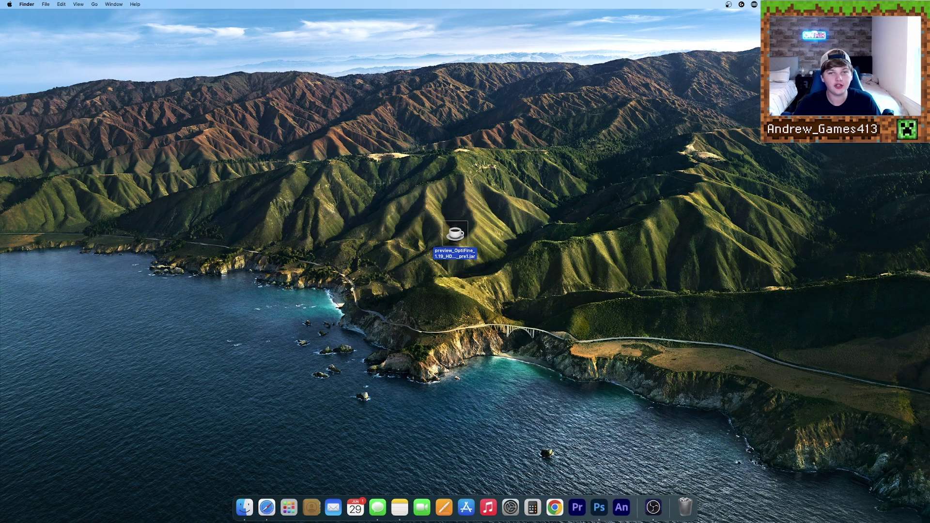
Step: In Finder, open the mods folder inside the user Library's Application Support/minecraft folder
left_click(244, 515)
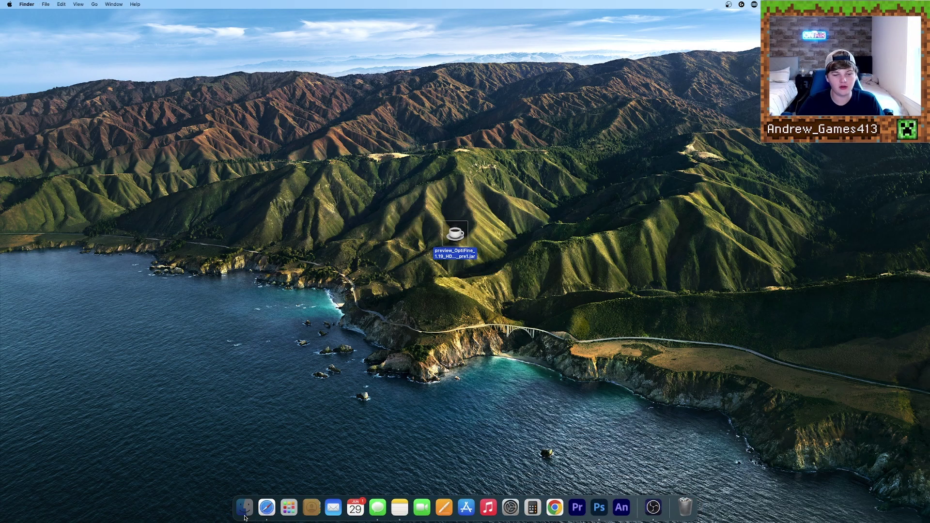
left_click(95, 4)
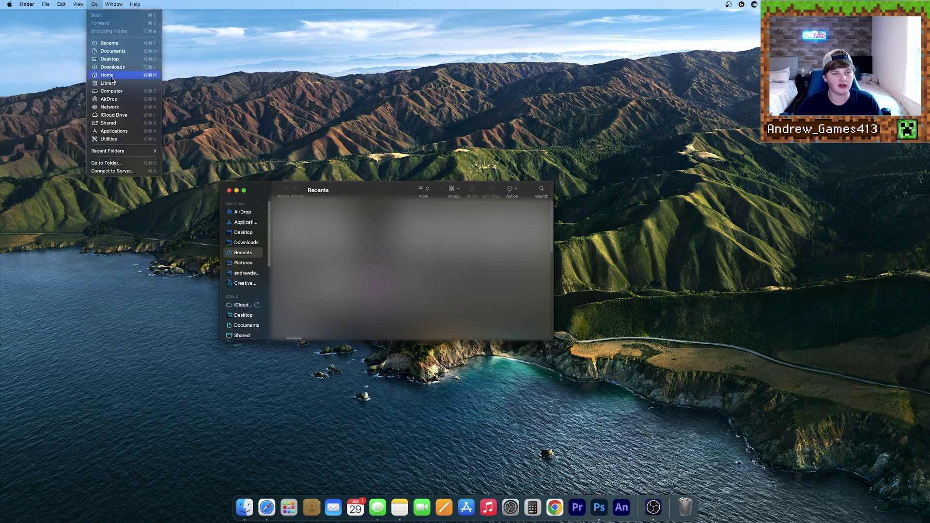
left_click(108, 83, "alt")
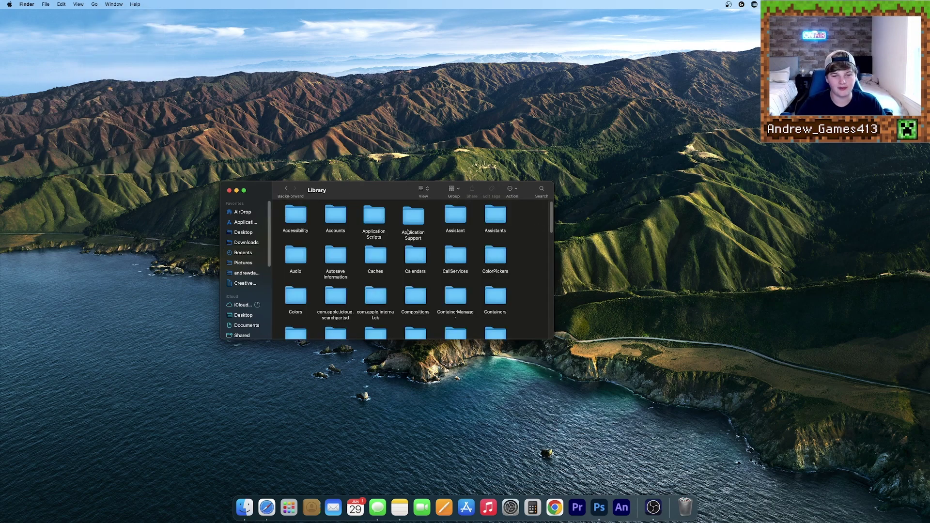
double_click(414, 218)
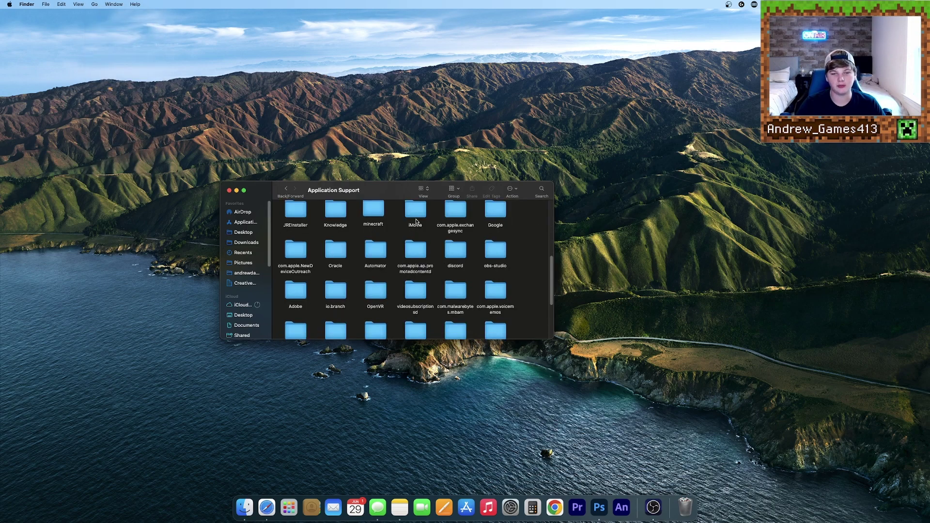
double_click(371, 211)
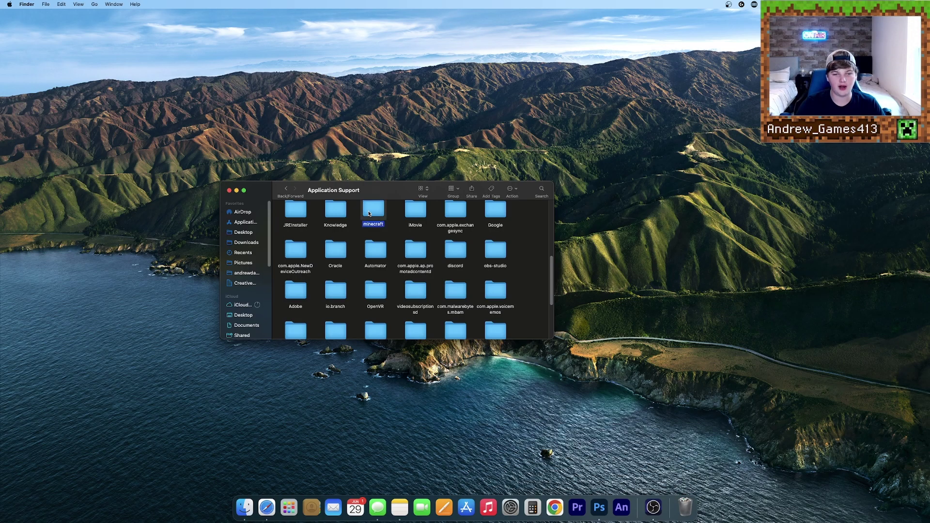
left_click(383, 221)
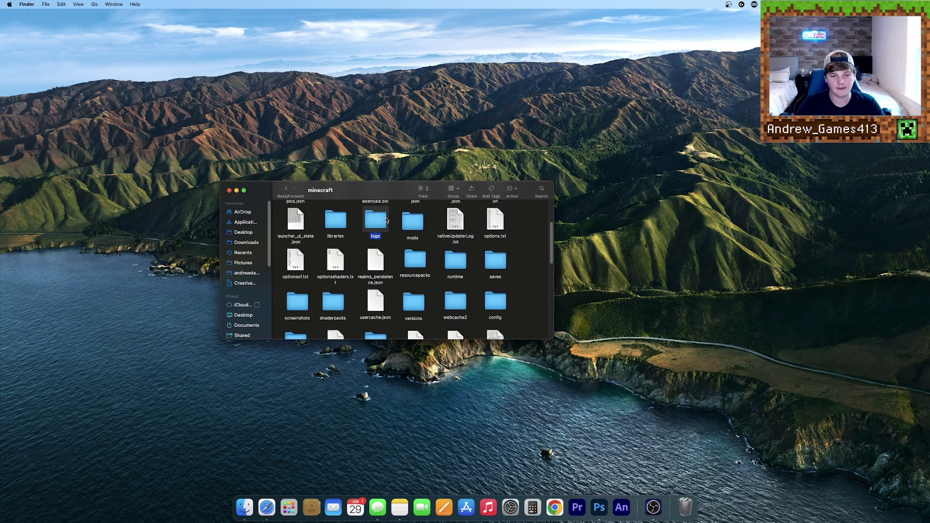
double_click(419, 227)
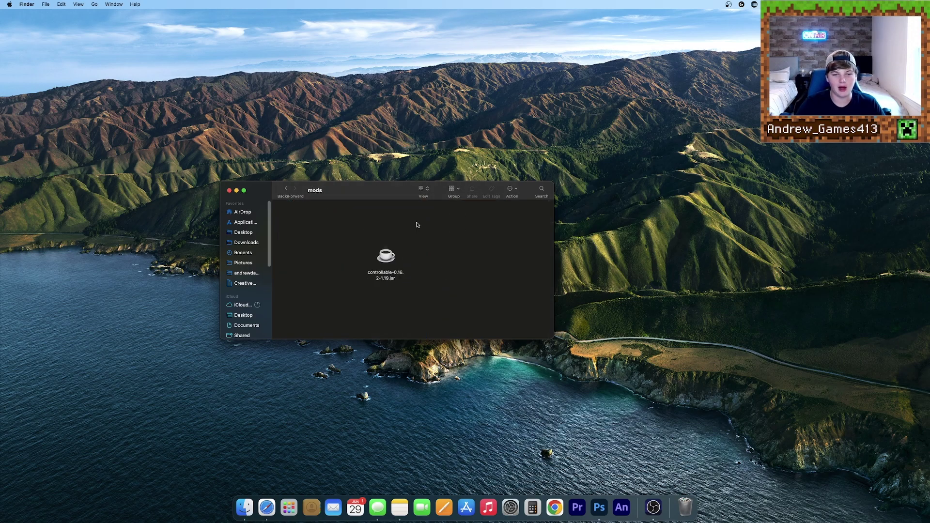
Step: Move the existing mods folder in the minecraft folder to the Trash and create a new folder named mods there
left_click(285, 189)
left_click_drag(414, 224, 690, 504)
right_click(418, 227)
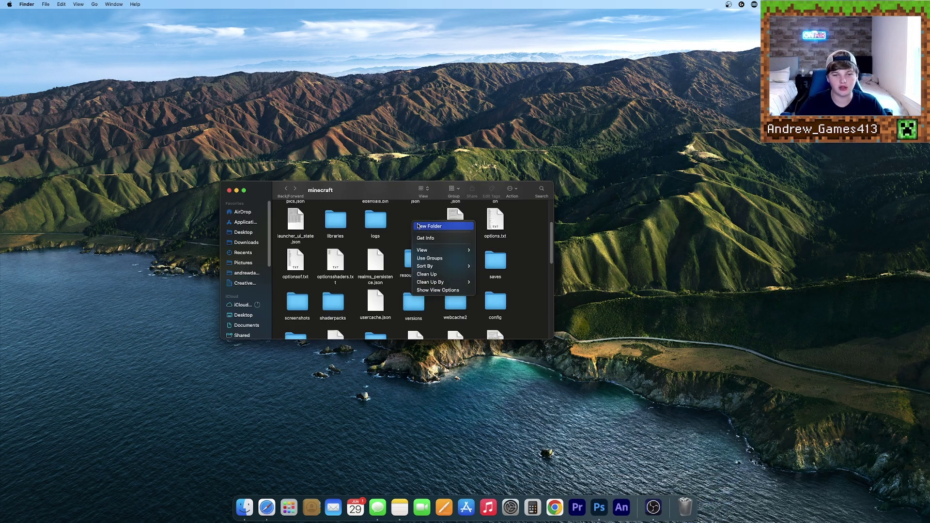
left_click(423, 226)
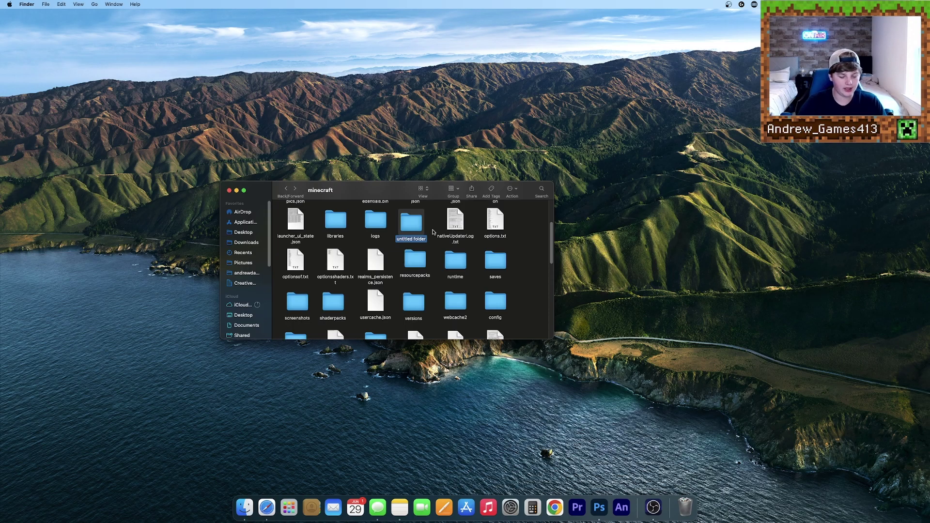
type("mods")
key("Return")
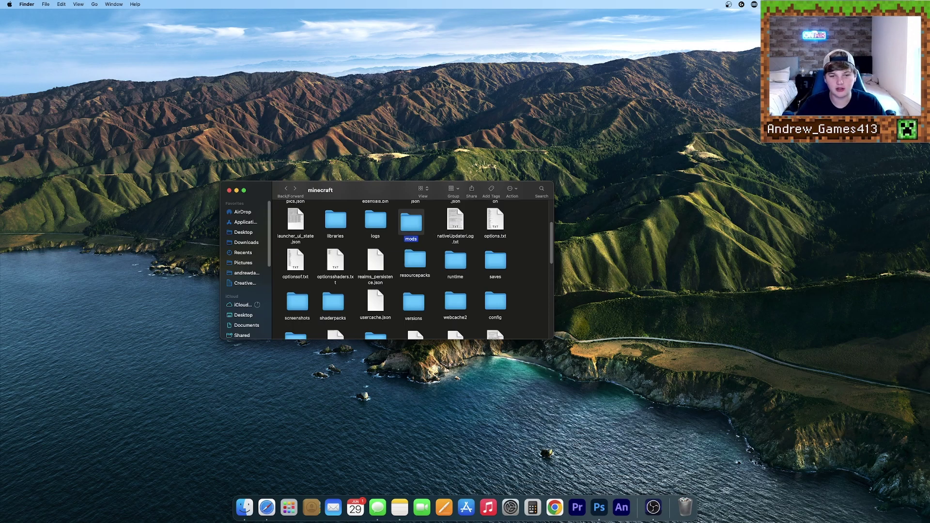
Step: Move the OptiFine jar from the desktop into the new mods folder, confirming its removal from iCloud Drive
left_click_drag(444, 194, 735, 202)
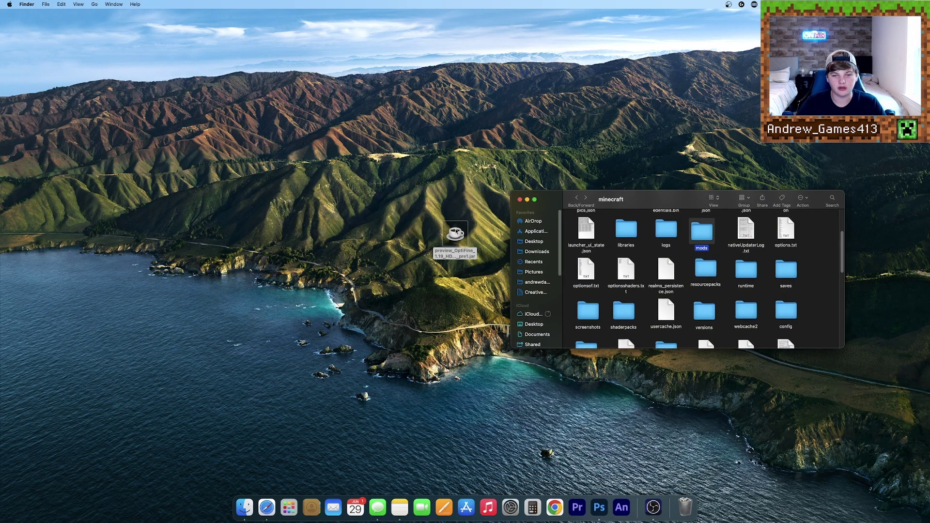
left_click_drag(455, 235, 702, 236)
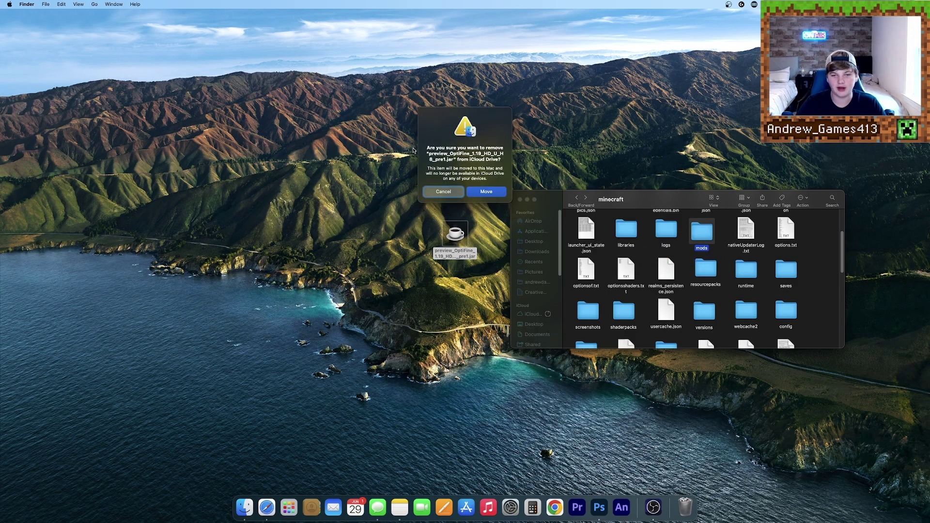
left_click(492, 191)
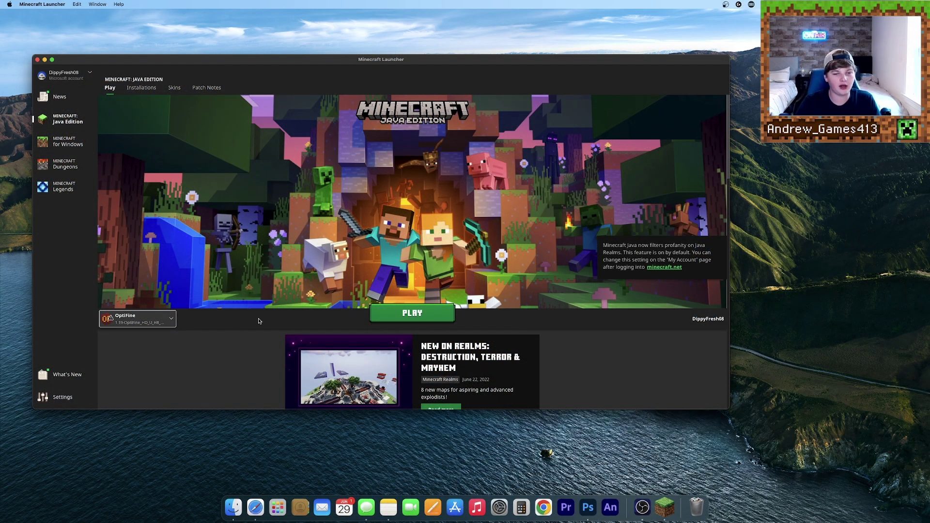
Step: In the Minecraft Launcher, select the OptiFine 1.19 installation as the Java Edition version to play
mouse_move(135, 321)
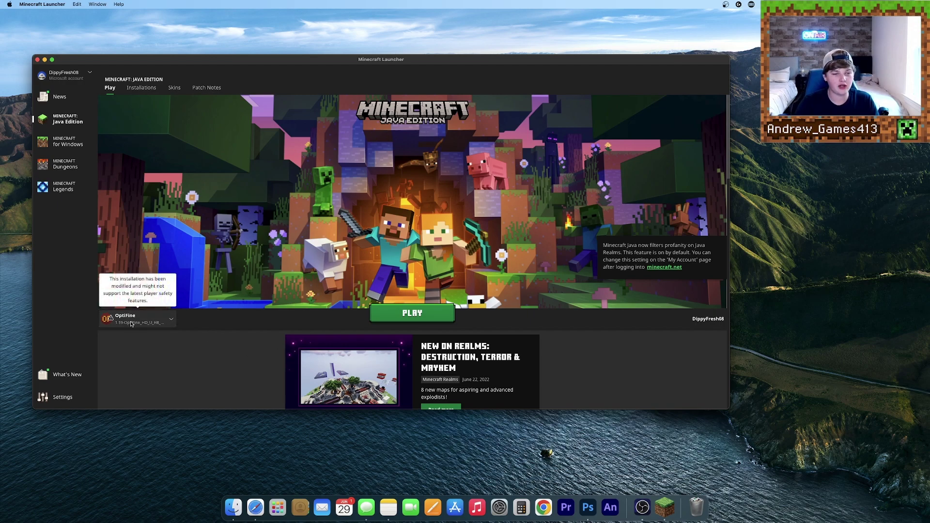
left_click(131, 323)
left_click(122, 198)
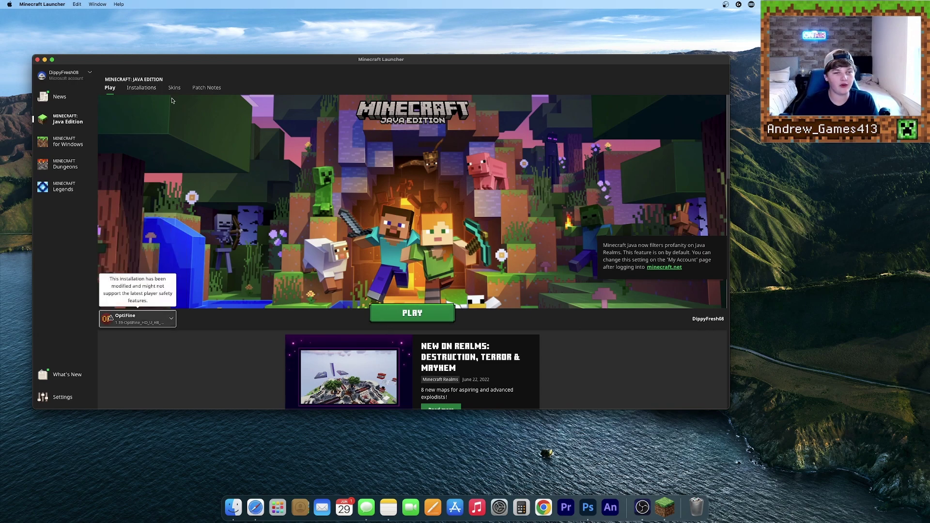
Step: Create a new unnamed Java Edition installation using version release 1.19-OptiFine_HD_U_H8_pre1
left_click(141, 88)
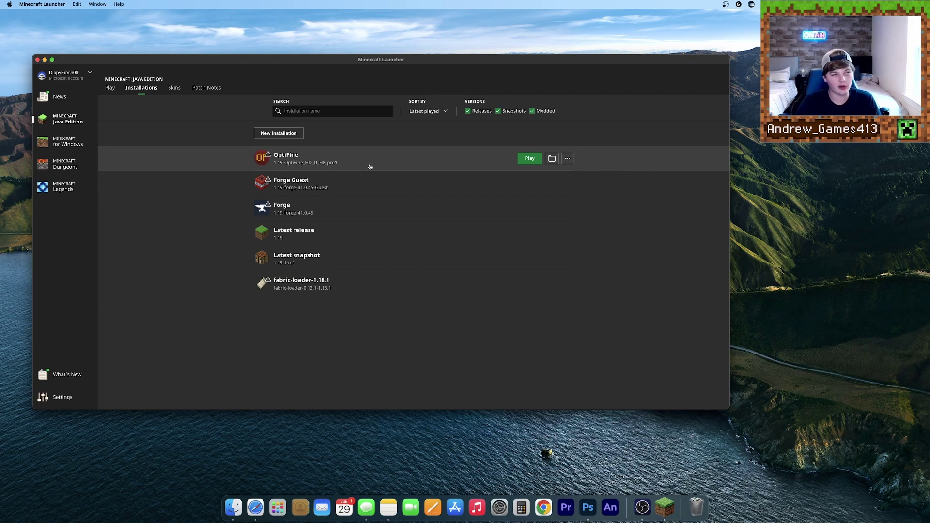
left_click(278, 133)
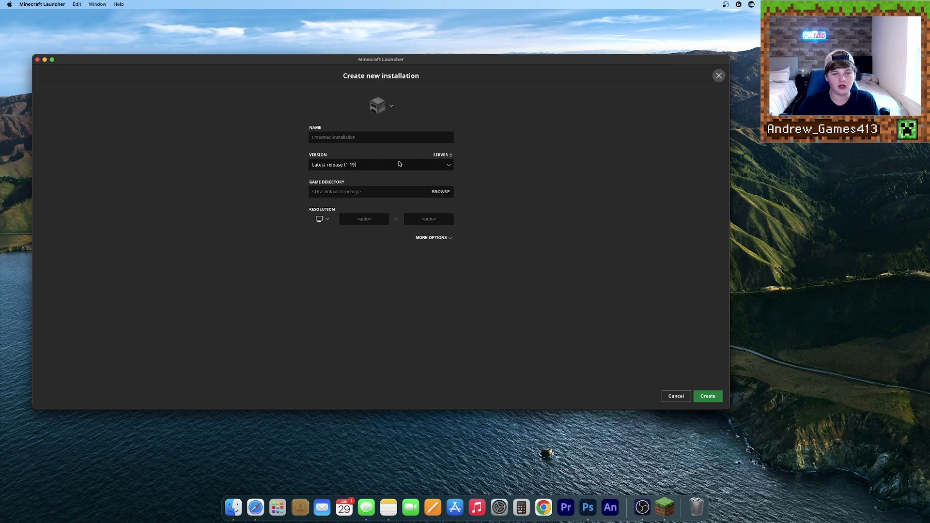
left_click(448, 166)
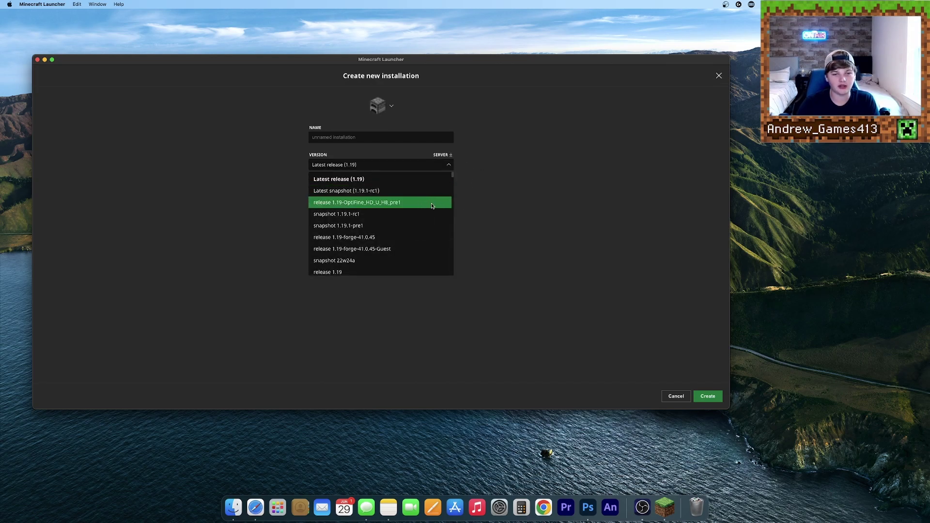
left_click(397, 203)
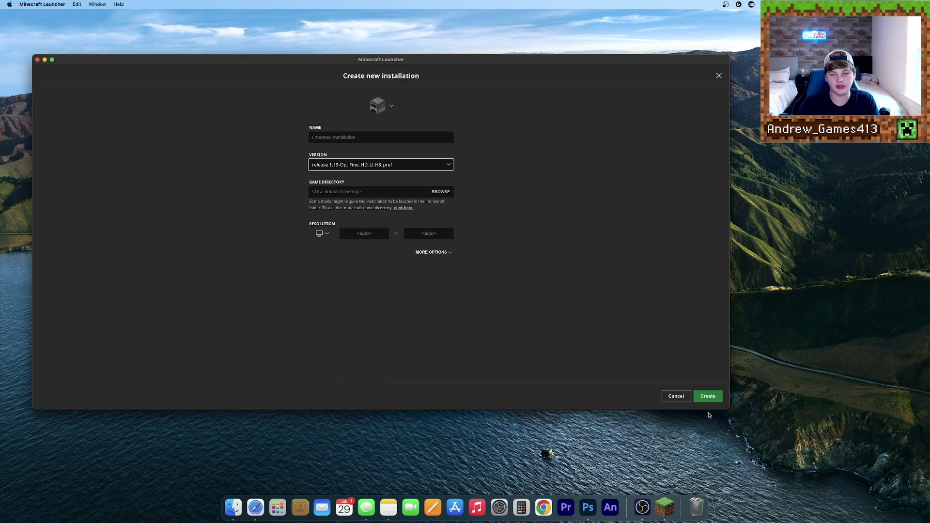
left_click(708, 397)
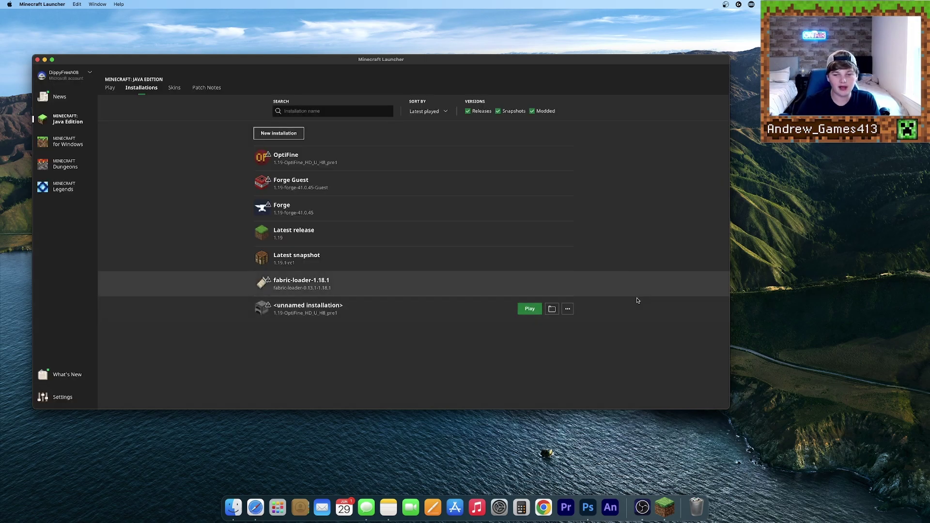
Step: Delete the unnamed OptiFine installation from the installations list
left_click(567, 309)
left_click(555, 347)
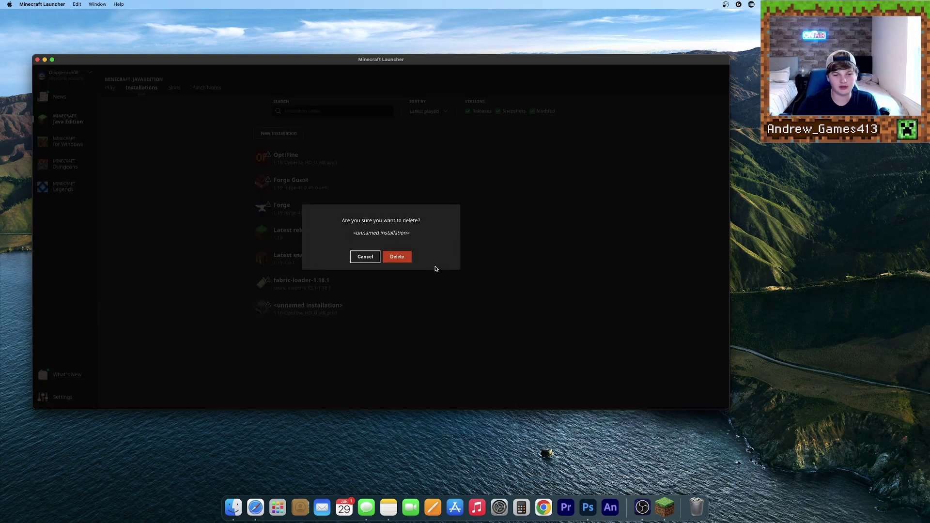
left_click(400, 256)
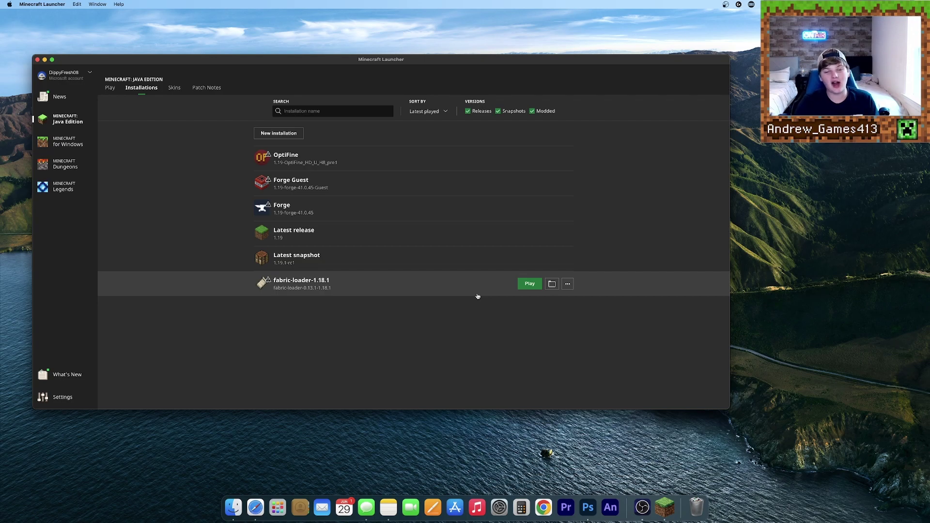